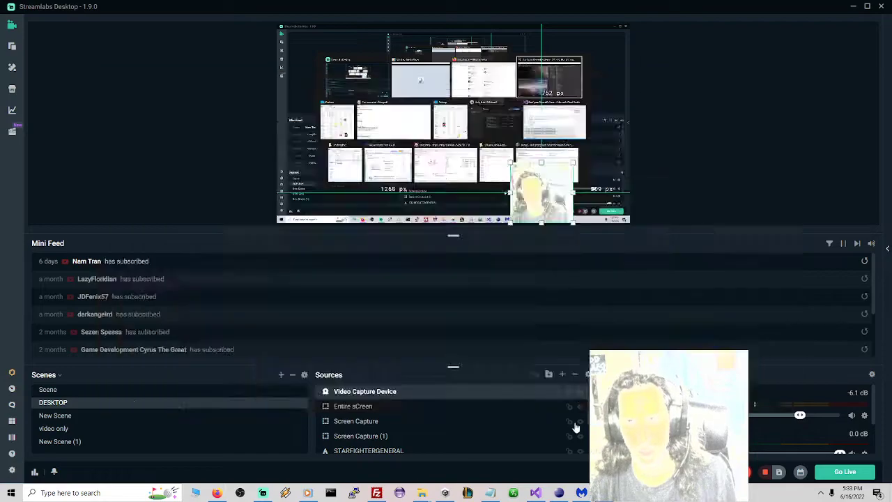
# - Drag the Addressables Groups window to the upper left so the groups list is larger
pyautogui.moveTo(475, 398); pyautogui.dragTo(147, 125)
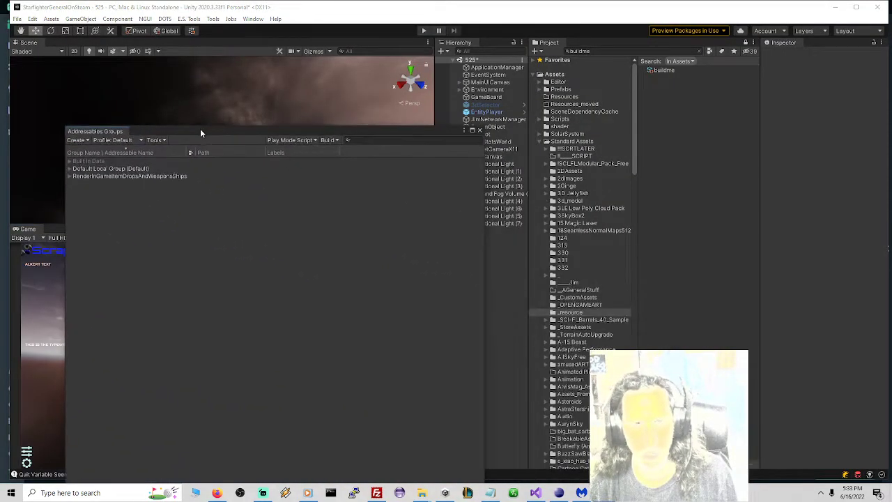
# - Inspect the Default Local Group entries, then select RenderInGameItemDropsAndWeaponsShips to view its settings
pyautogui.click(83, 158)
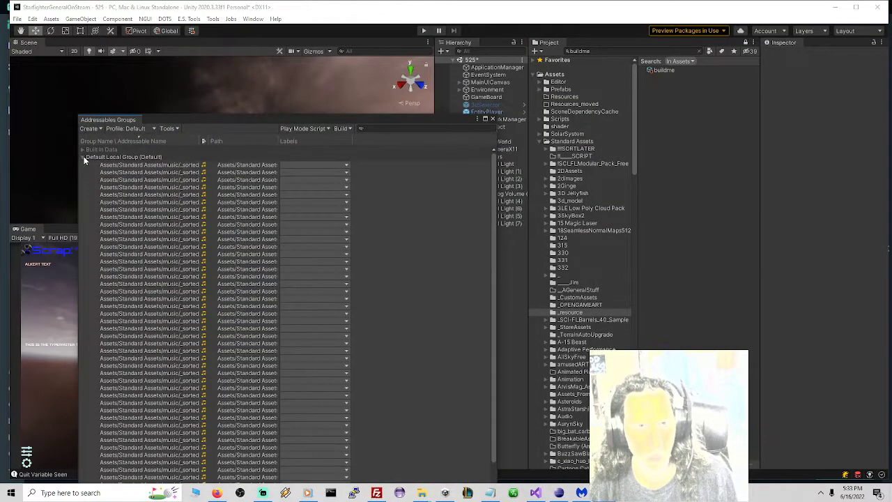
pyautogui.scroll(-2, 457, 205)
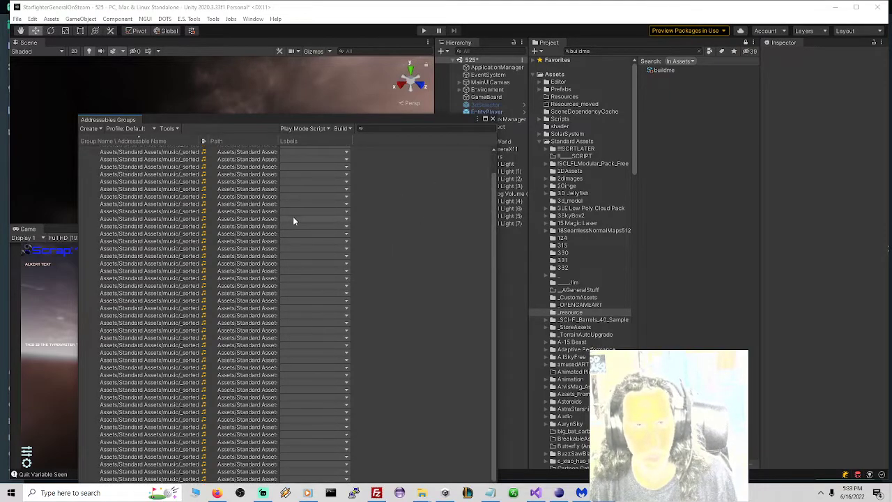
pyautogui.click(83, 158)
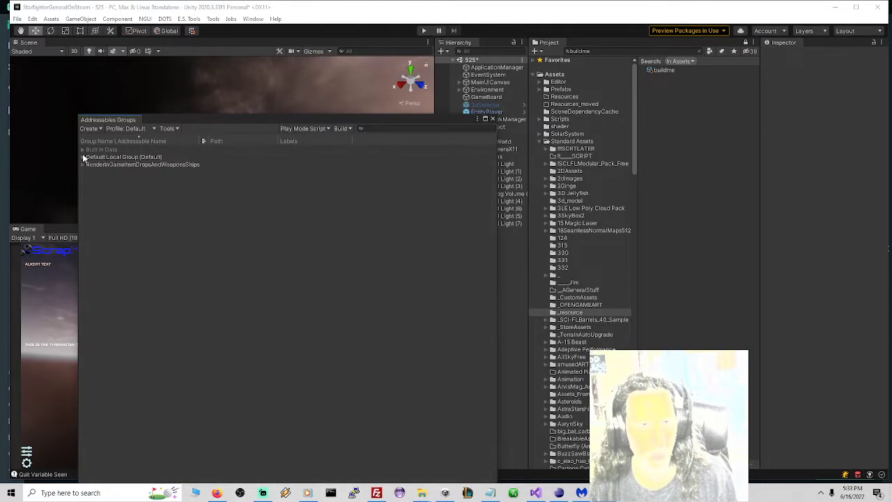
pyautogui.click(86, 166)
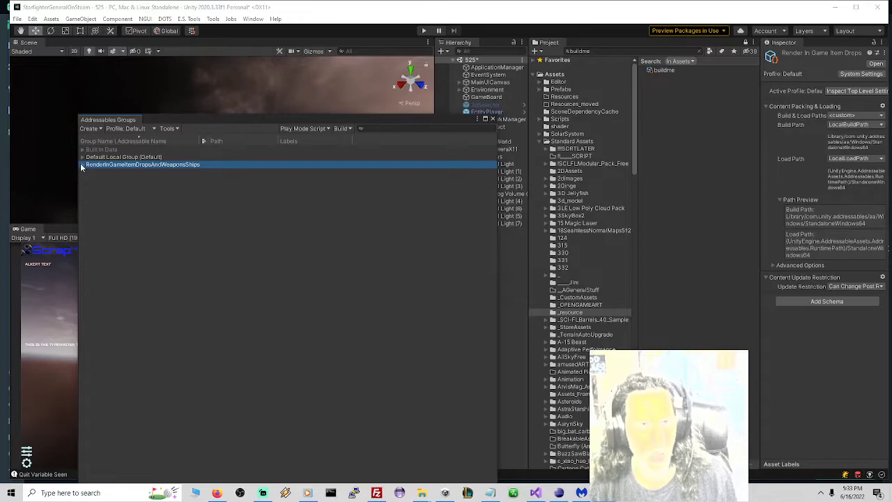
pyautogui.click(81, 164)
pyautogui.click(81, 165)
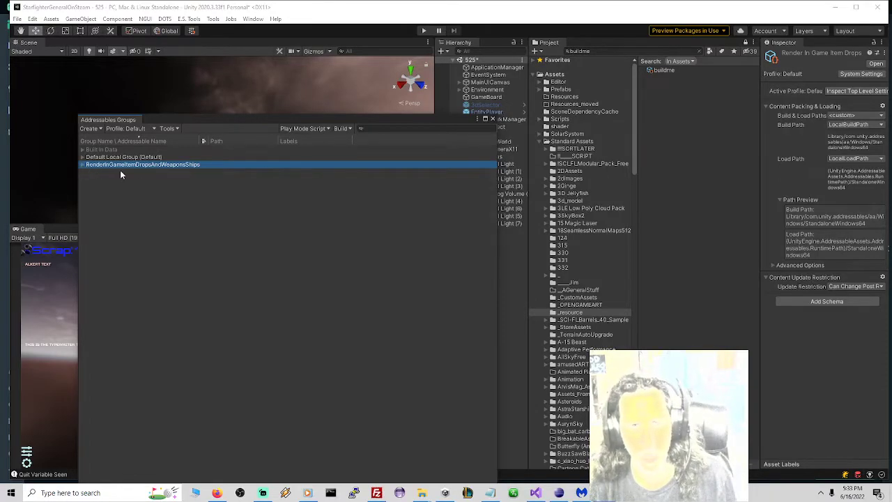
# - Open the Addressables Profiles manager from the Profile menu's Manage Profiles
pyautogui.click(90, 129)
pyautogui.click(117, 130)
pyautogui.click(118, 130)
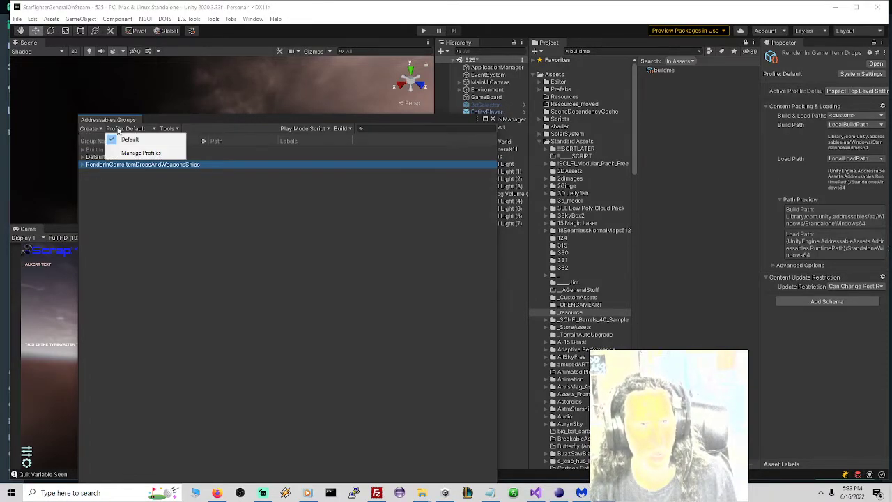
pyautogui.click(138, 151)
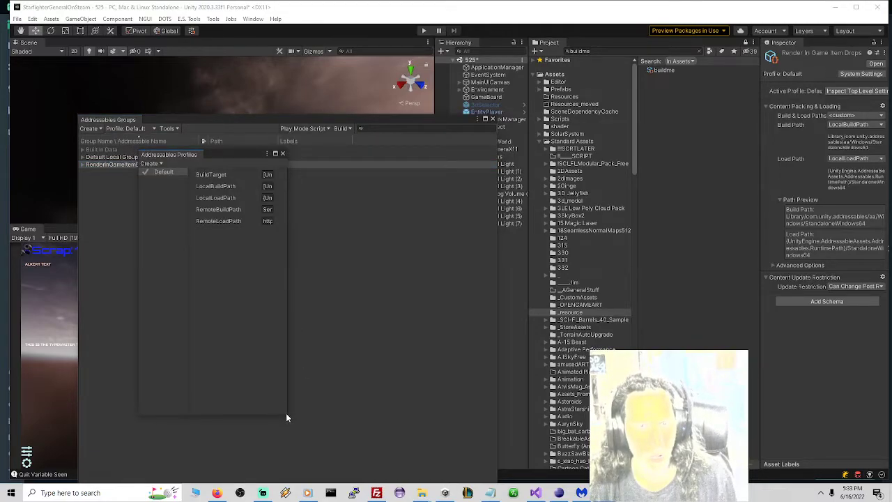
pyautogui.moveTo(287, 417); pyautogui.dragTo(672, 420)
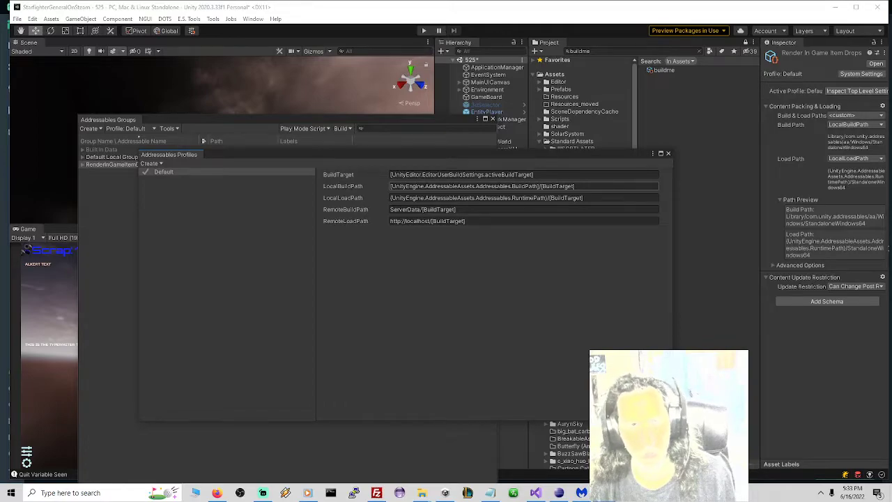
# - Close the profile manager and look over the Tools menu and current Play Mode Script
pyautogui.click(669, 154)
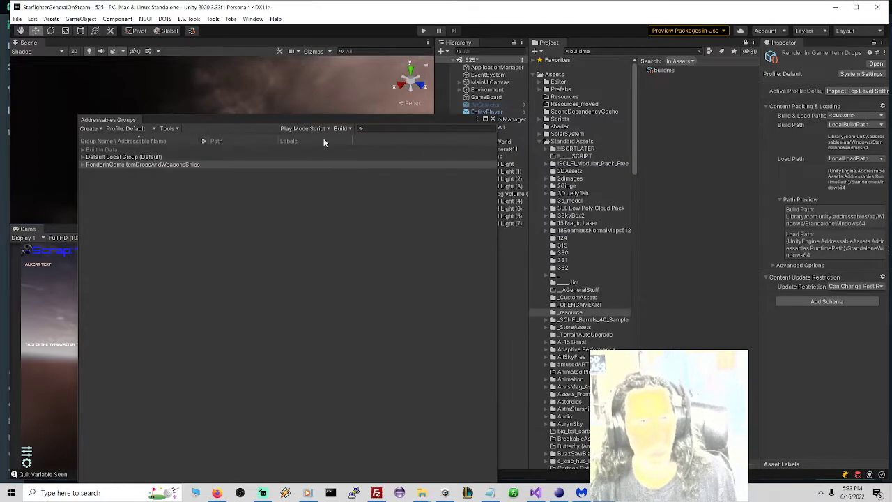
pyautogui.click(171, 131)
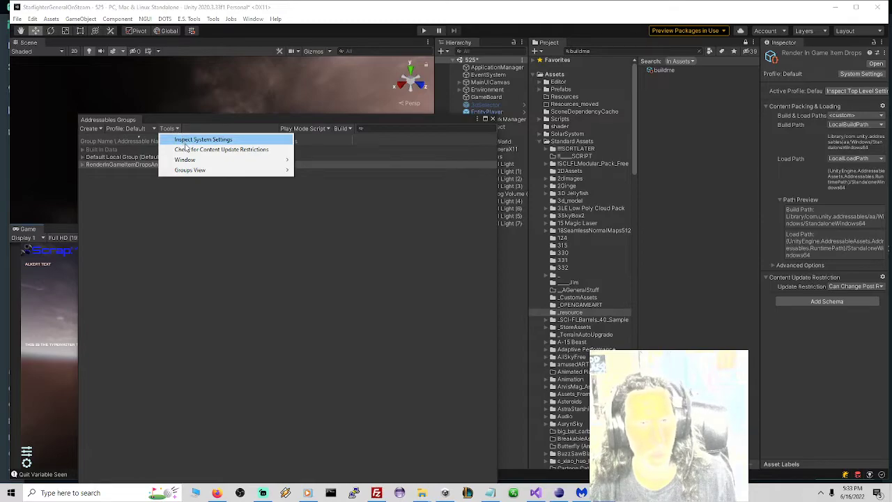
pyautogui.moveTo(195, 164)
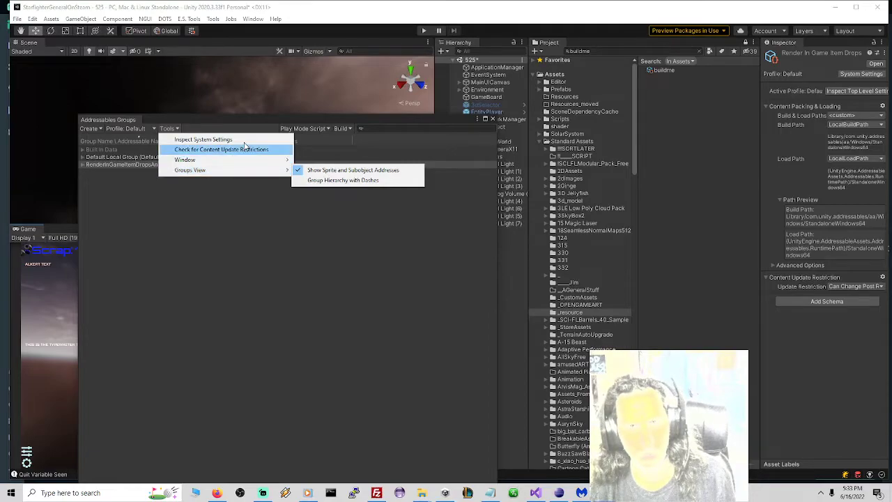
pyautogui.click(305, 130)
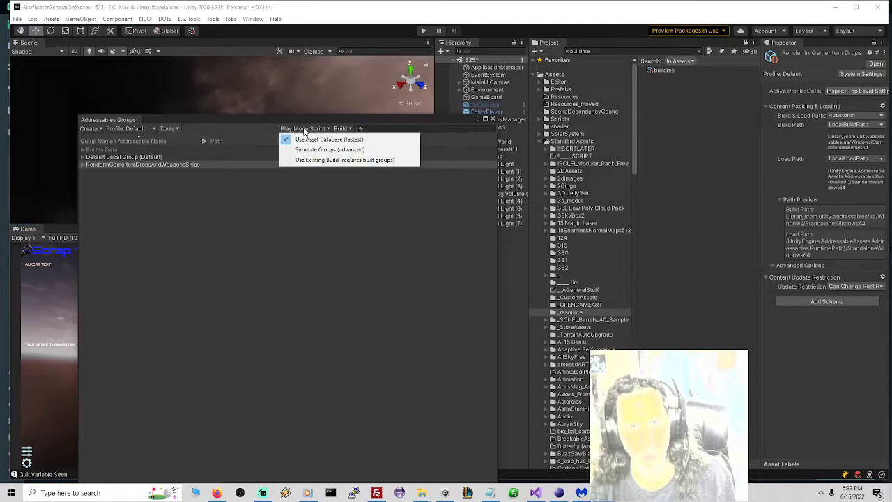
# - Clear all previous Addressables build data via Build > Clear Build > All
pyautogui.click(349, 130)
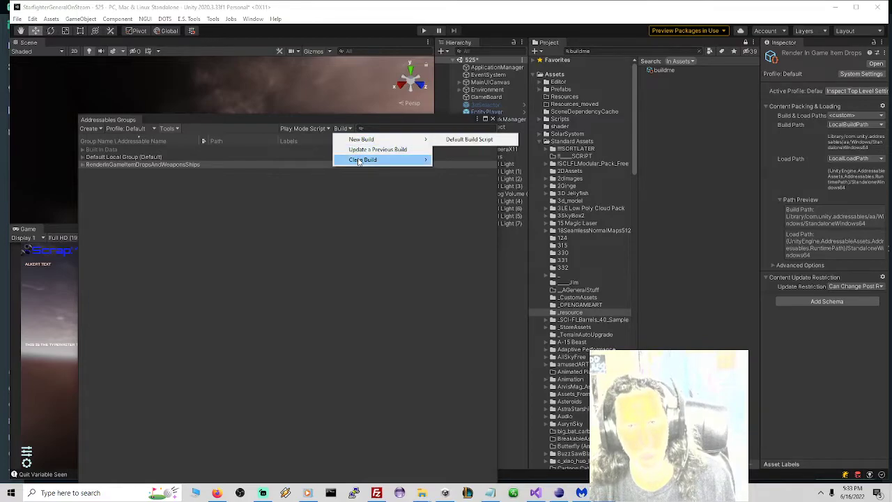
pyautogui.moveTo(360, 161)
pyautogui.click(447, 160)
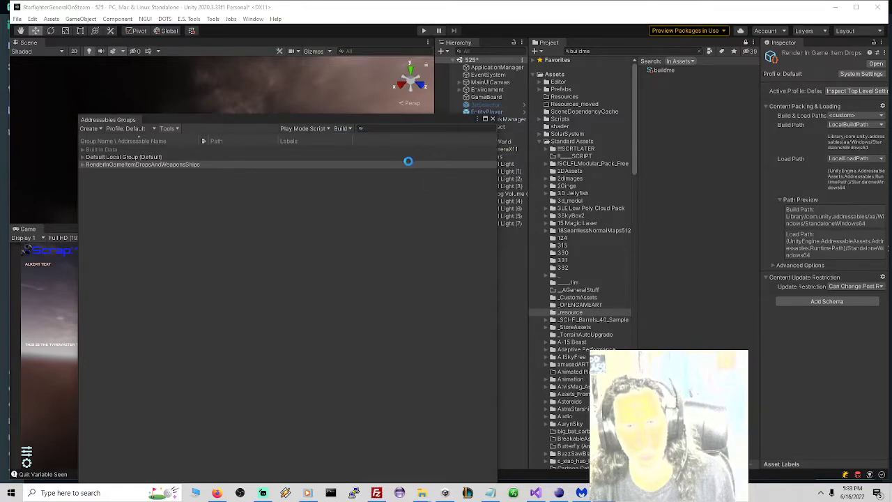
# - Run a new Addressables content build with the Default Build Script
pyautogui.click(345, 130)
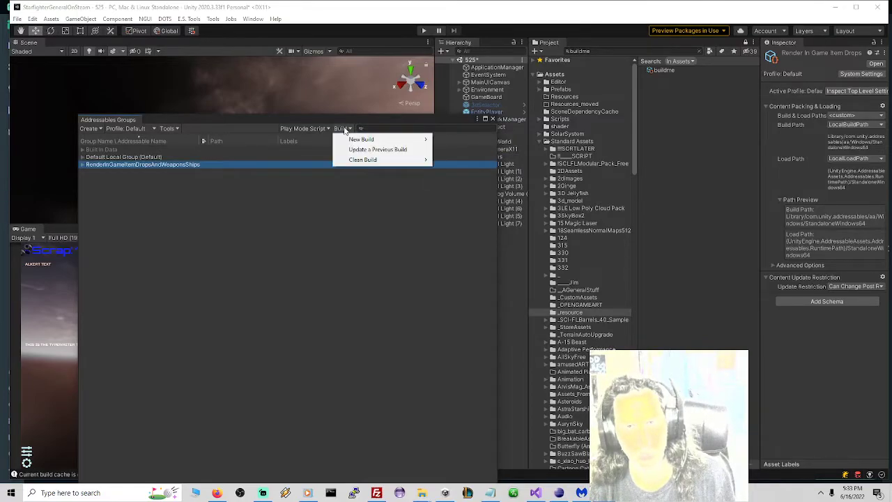
pyautogui.moveTo(361, 139)
pyautogui.click(457, 140)
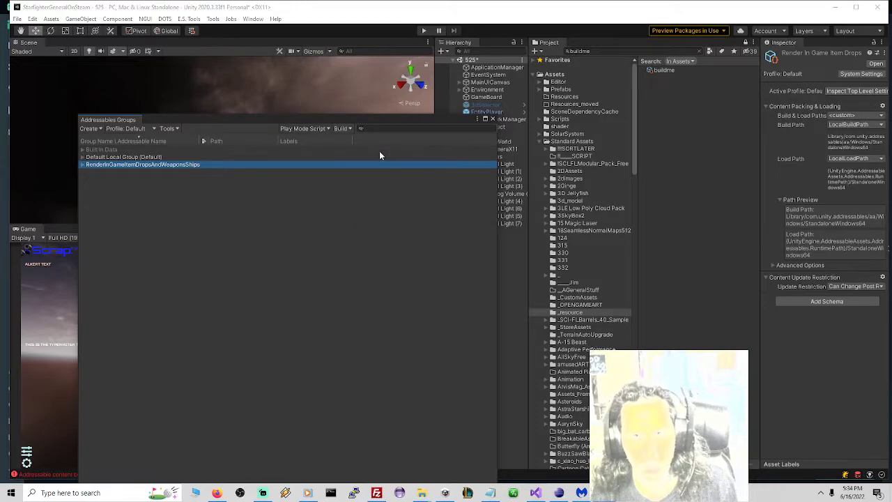
# - Browse the Build menu's Clean Build submenus and check the active Play Mode Script
pyautogui.click(350, 130)
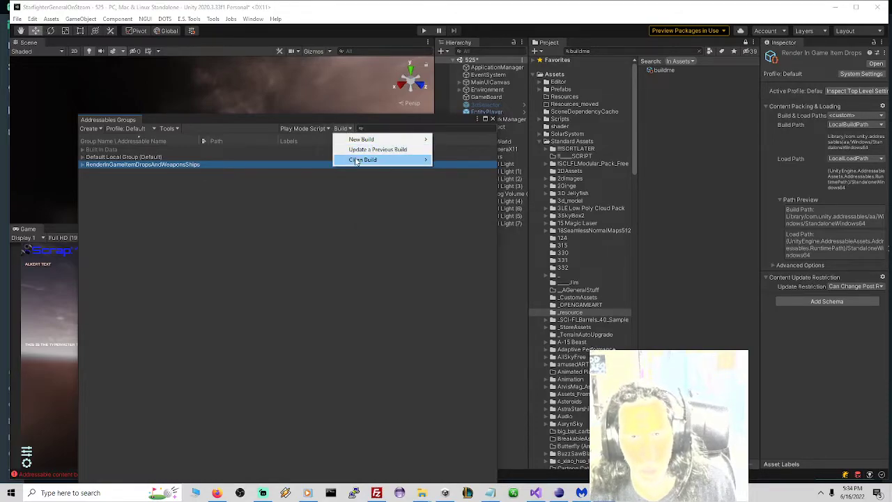
pyautogui.moveTo(356, 161)
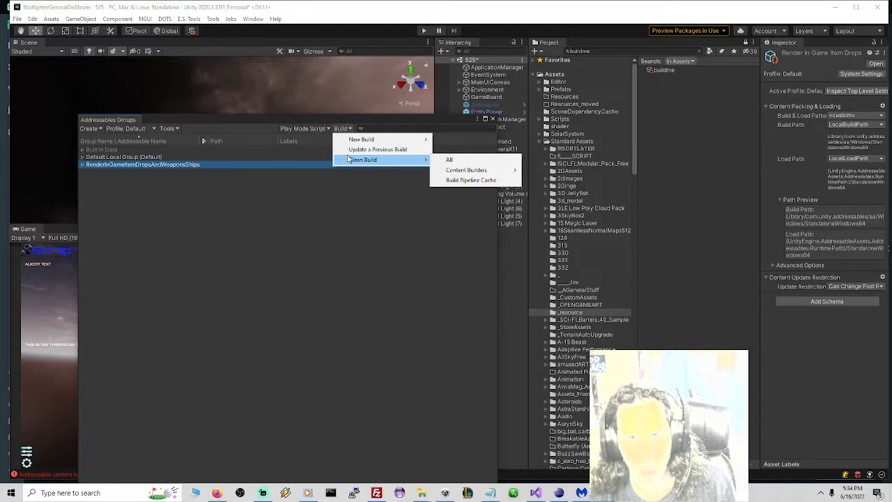
pyautogui.moveTo(473, 173)
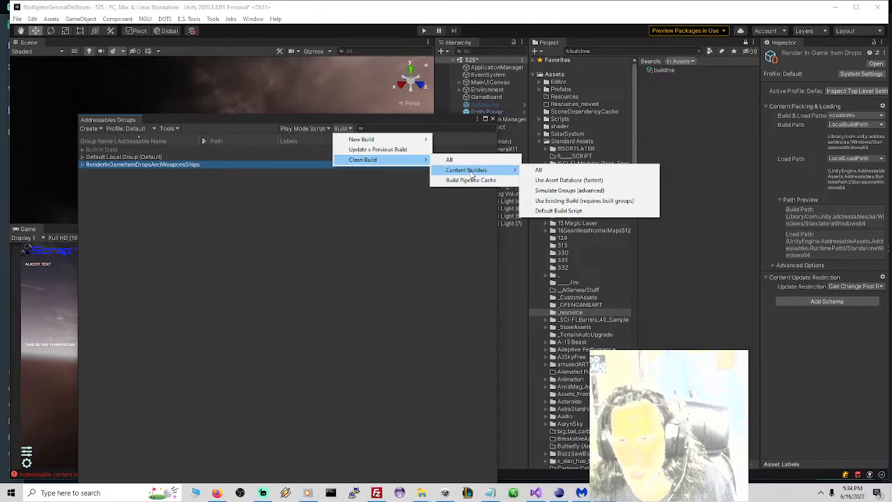
pyautogui.click(314, 129)
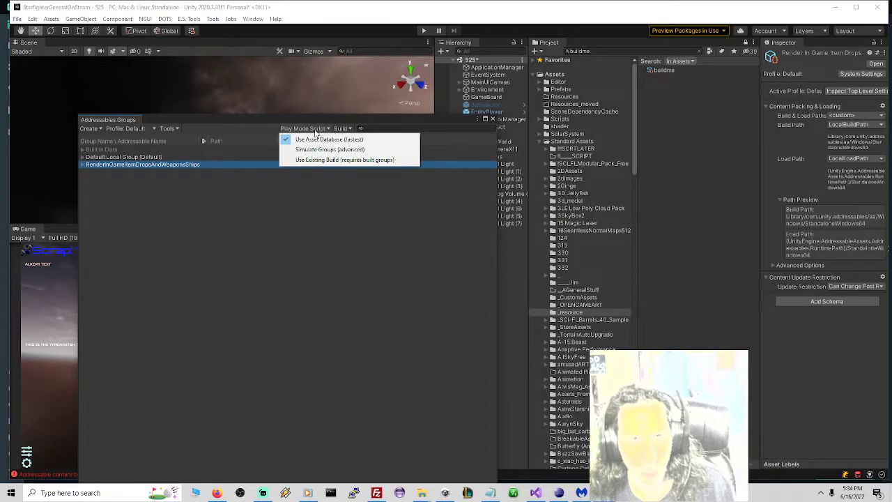
# - Start another Addressables build with New Build > Default Build Script
pyautogui.click(350, 130)
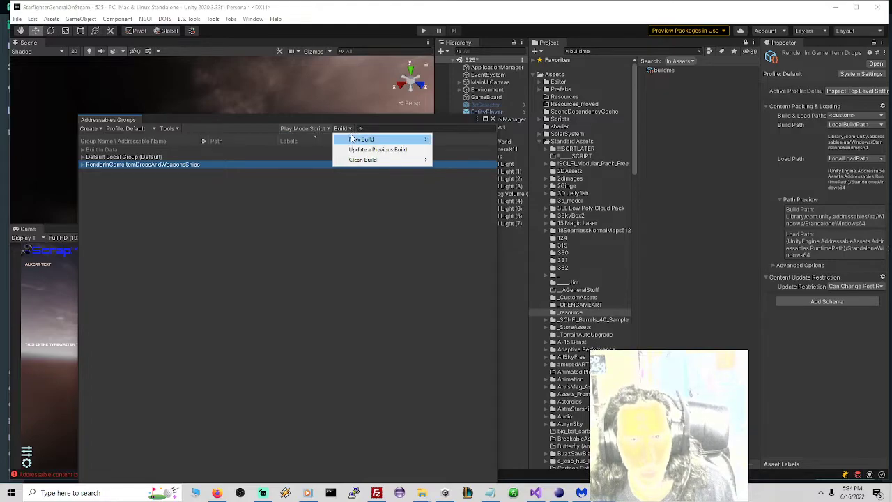
pyautogui.moveTo(352, 138)
pyautogui.click(435, 137)
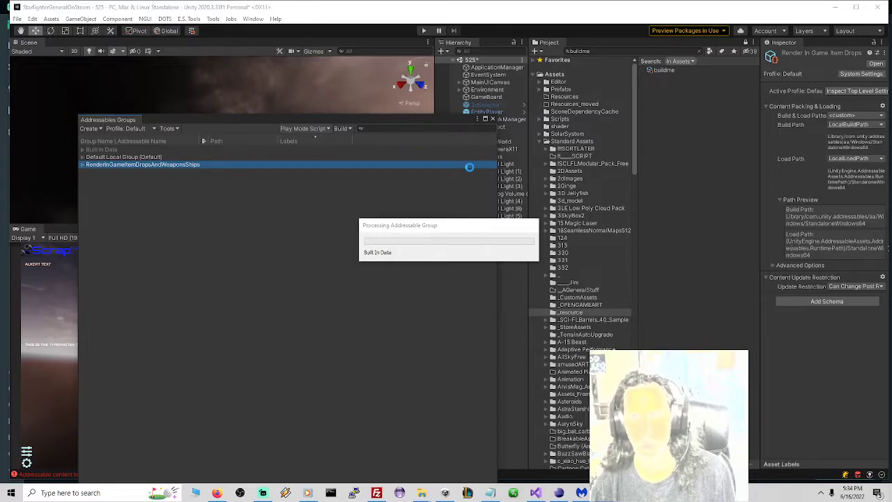
# - Select the buildme build configuration and launch Build and Run from the Inspector
pyautogui.click(666, 73)
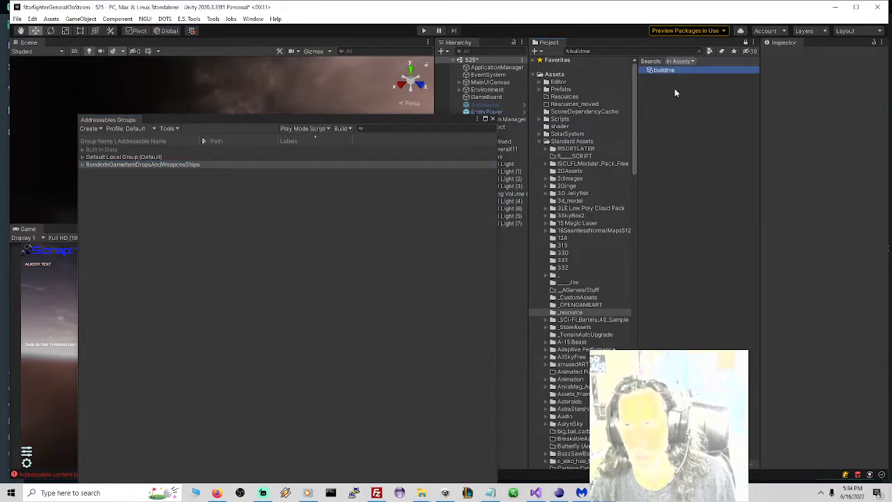
pyautogui.click(846, 63)
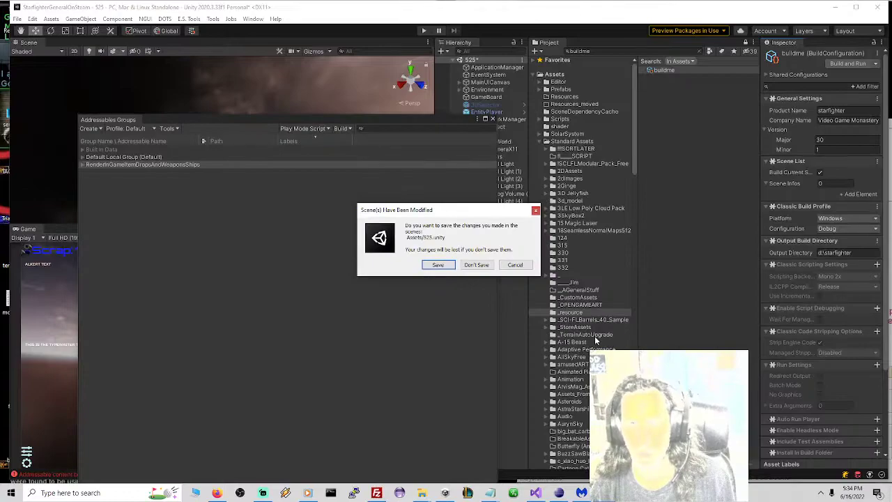
# - Answer the save-scene prompt, then search Player.log in Notepad for 'error'
pyautogui.click(436, 264)
pyautogui.hotkey('alt', 'Tab')
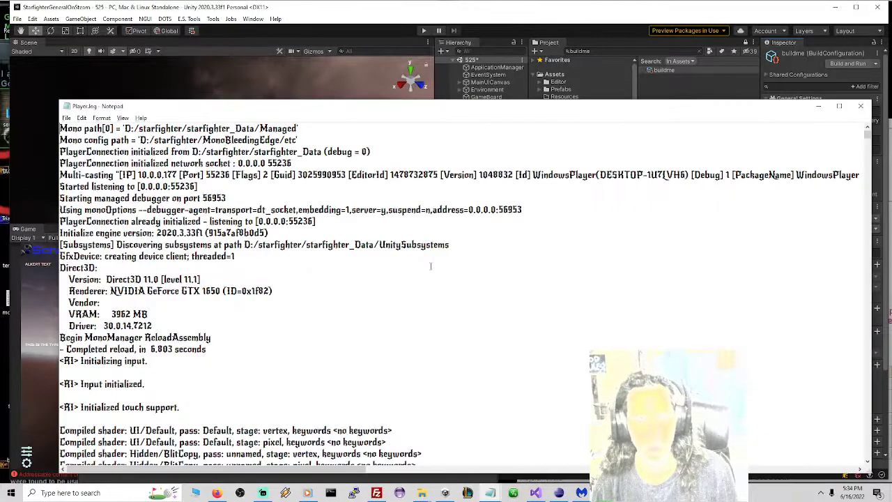
pyautogui.hotkey('ctrl', 'f')
pyautogui.write('error')
pyautogui.press('Return')
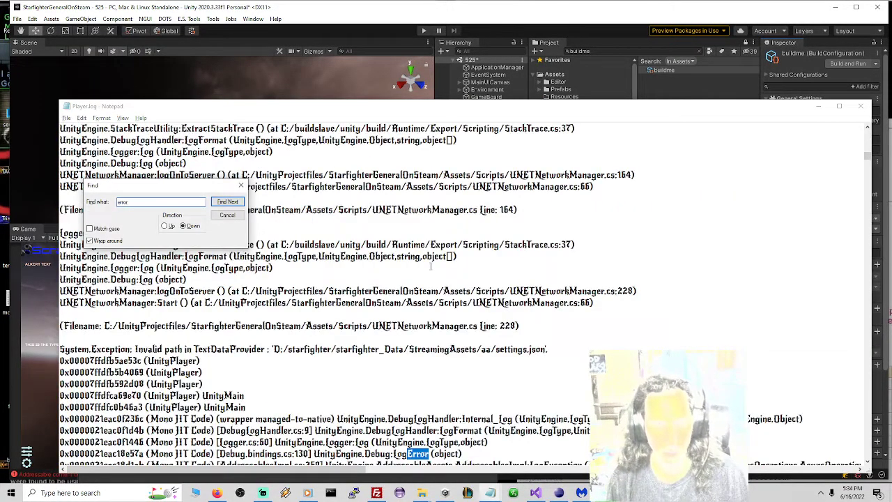
pyautogui.press('Escape')
pyautogui.click(428, 419)
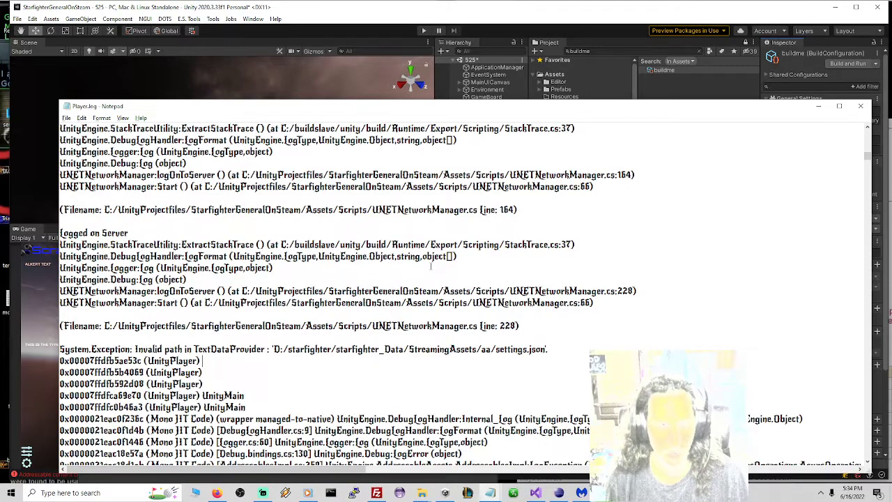
# - Select the settings.json invalid-path System.Exception with its stack trace, then return to Firefox
pyautogui.hotkey('shift', 'End')
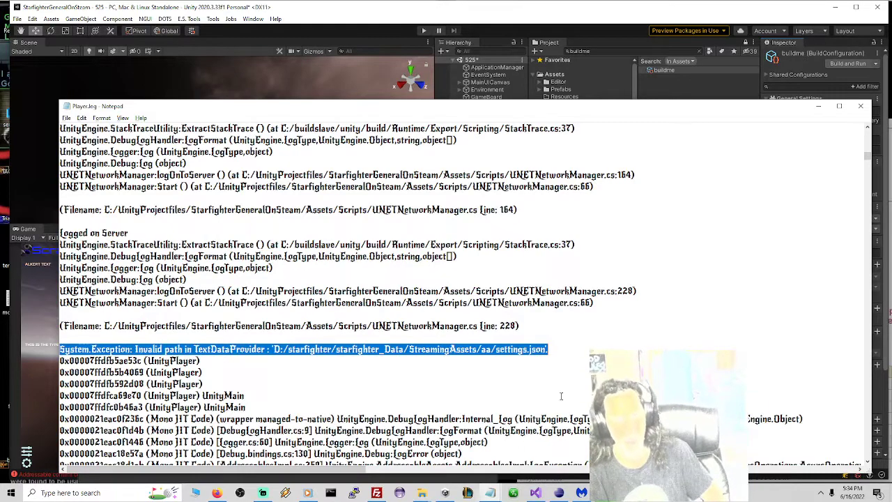
pyautogui.click(553, 348)
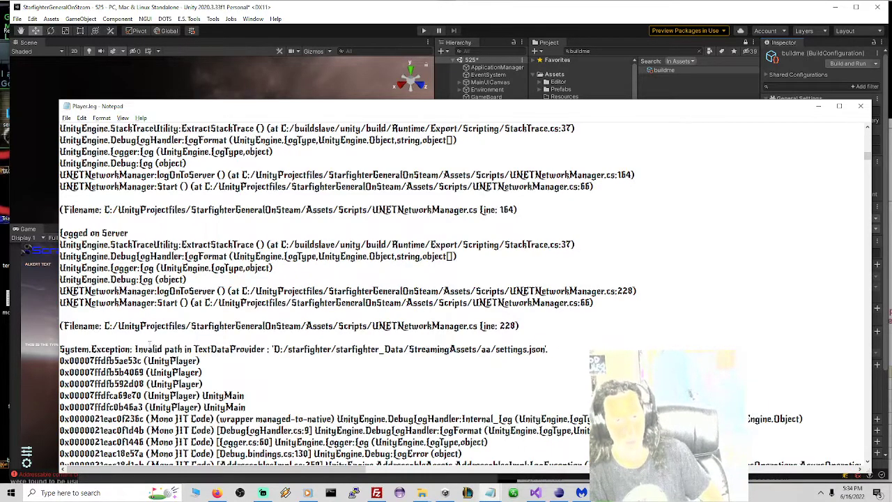
pyautogui.moveTo(60, 349)
pyautogui.mouseDown()
pyautogui.moveTo(254, 291)
pyautogui.moveTo(258, 361)
pyautogui.moveTo(246, 338)
pyautogui.mouseUp()
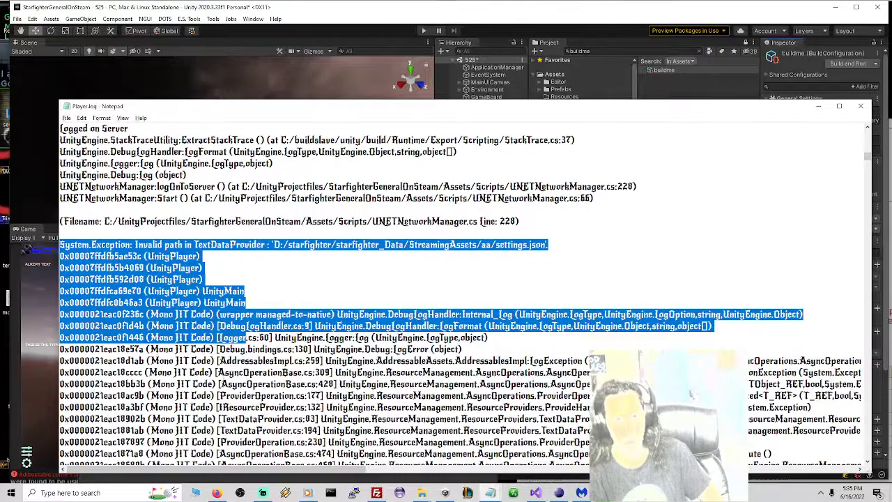
pyautogui.click(216, 493)
# - Read through the replies in the 'Localization and Addressables not loading' forum thread
pyautogui.click(152, 26)
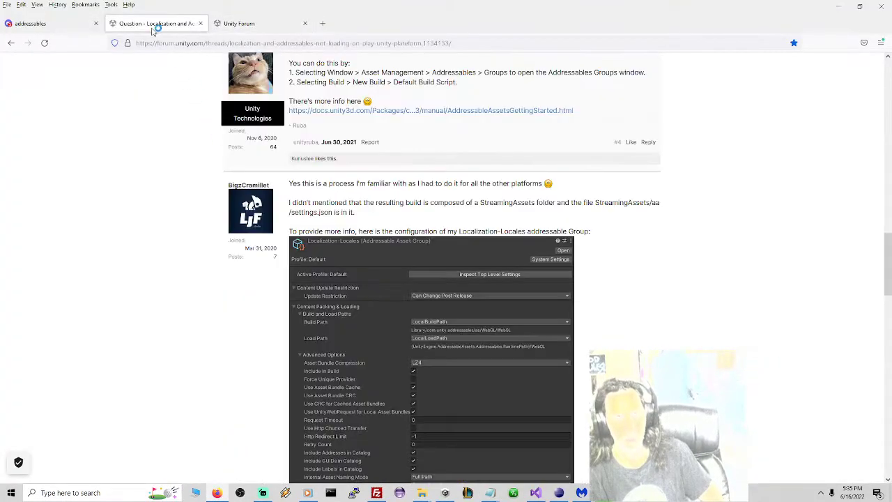
pyautogui.scroll(3, 471, 213)
pyautogui.scroll(2, 472, 205)
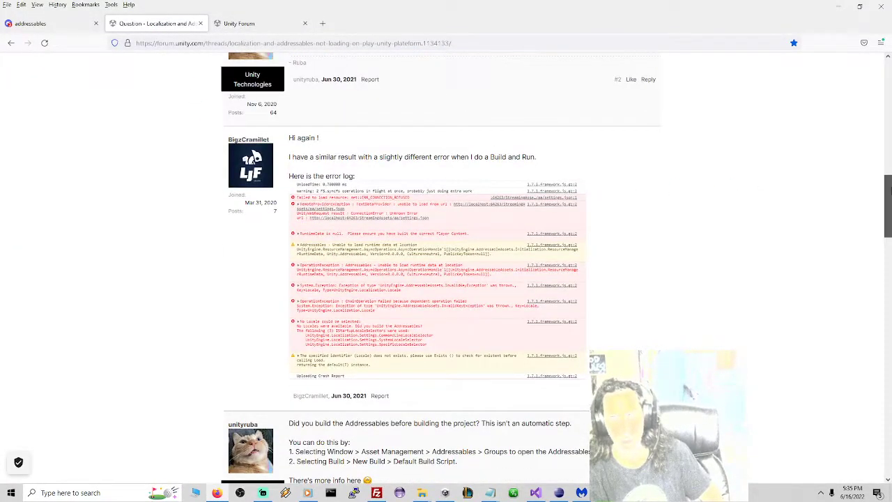
pyautogui.moveTo(888, 207); pyautogui.dragTo(889, 72)
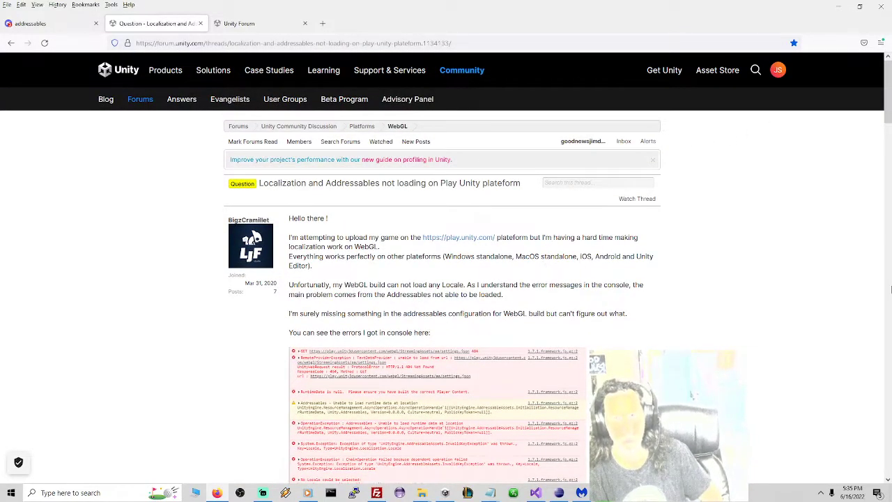
pyautogui.scroll(-5, 891, 290)
pyautogui.scroll(-5, 891, 285)
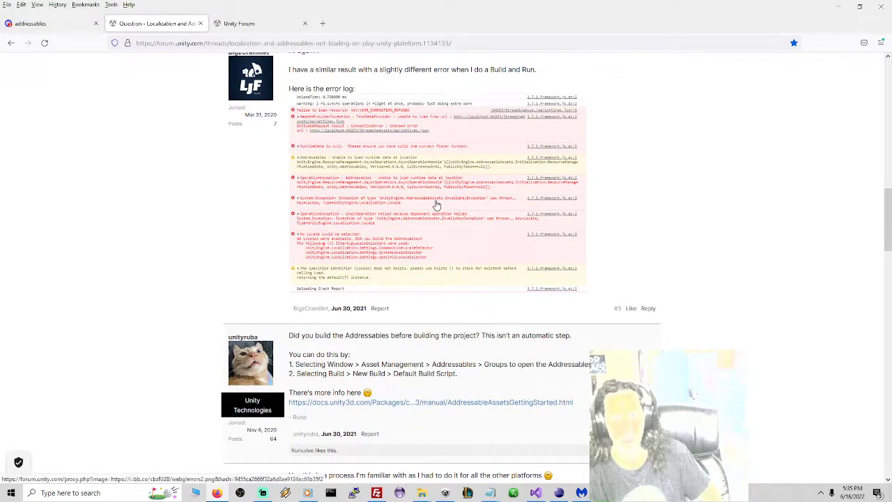
pyautogui.scroll(3, 435, 201)
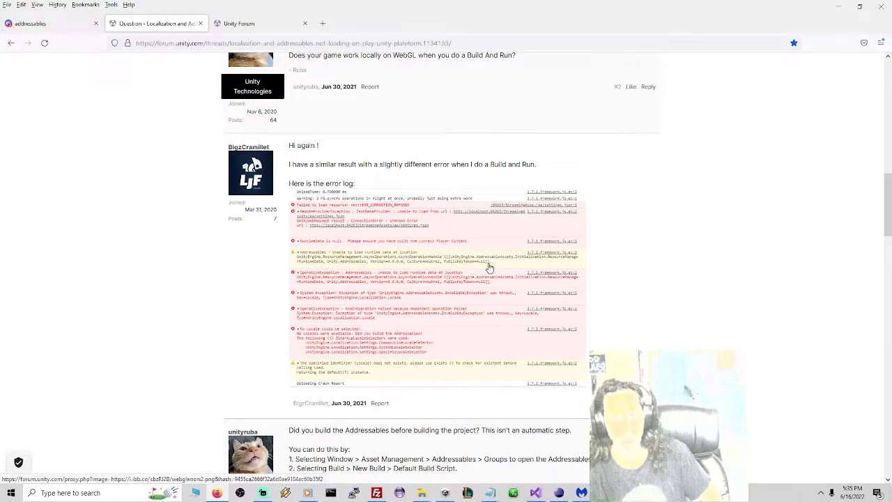
pyautogui.moveTo(889, 202); pyautogui.dragTo(890, 360)
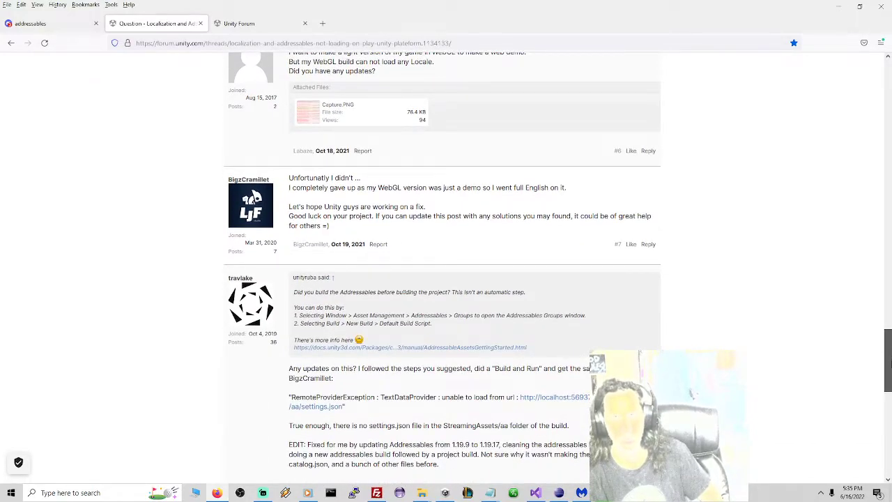
pyautogui.moveTo(890, 359); pyautogui.dragTo(889, 415)
# - Back on Google, view the AddressableAssetsWebinar settings.json result on GitHub and return
pyautogui.click(11, 44)
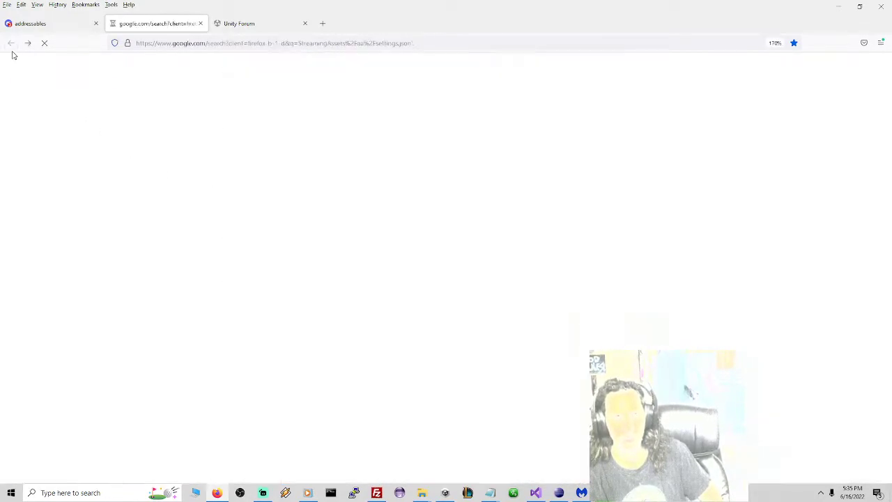
pyautogui.scroll(-3, 278, 258)
pyautogui.click(275, 267)
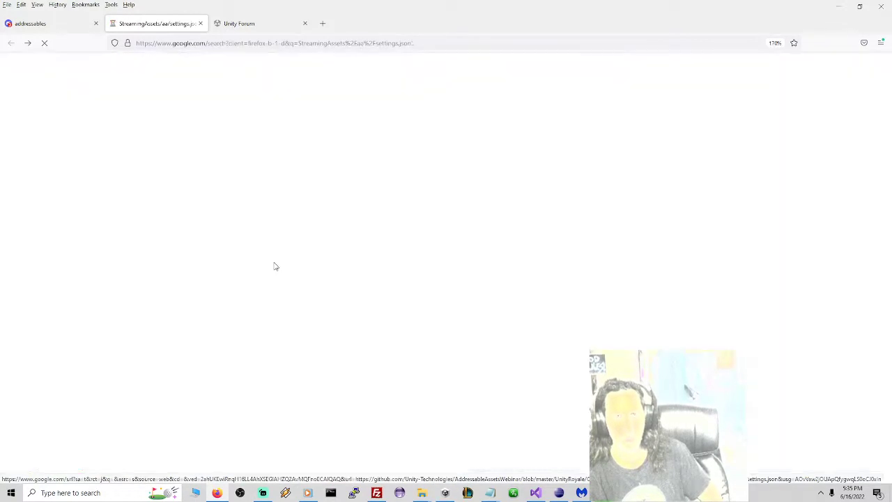
pyautogui.click(12, 42)
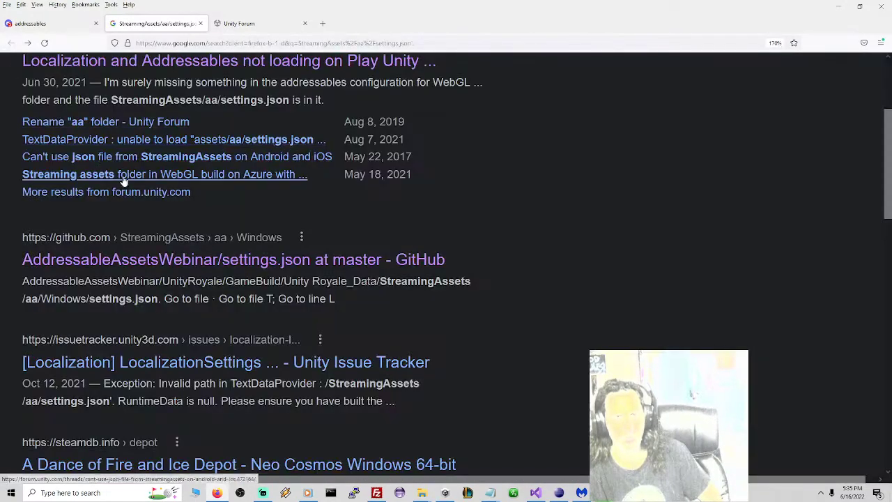
# - Scroll down the results and open the Medium 'Unity Addressables' problems article
pyautogui.scroll(-2, 200, 258)
pyautogui.scroll(-2, 200, 258)
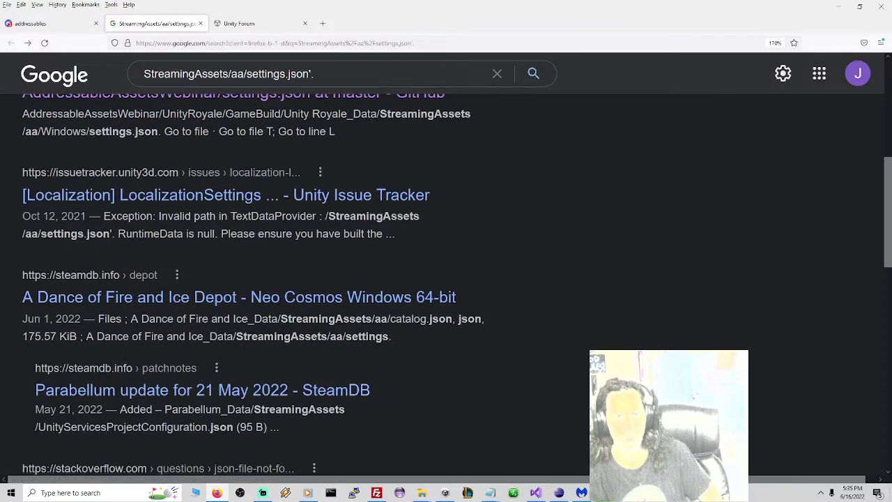
pyautogui.scroll(-5, 273, 228)
pyautogui.scroll(-1, 267, 209)
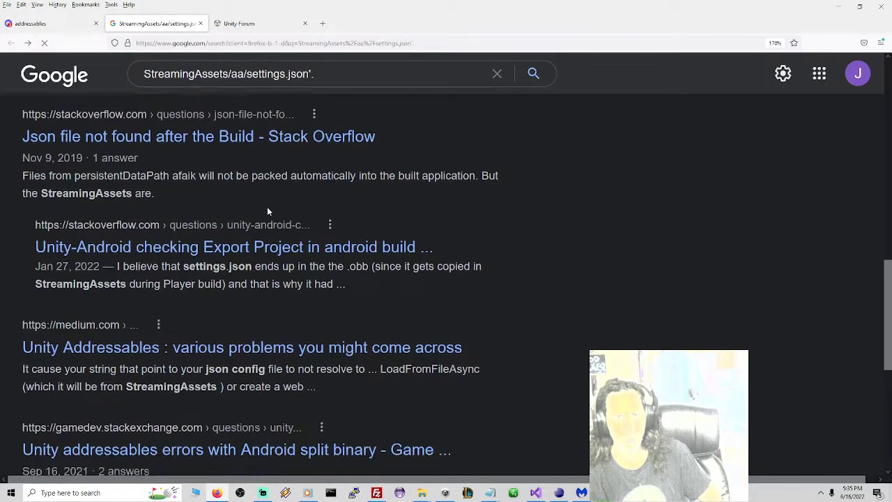
pyautogui.click(271, 288)
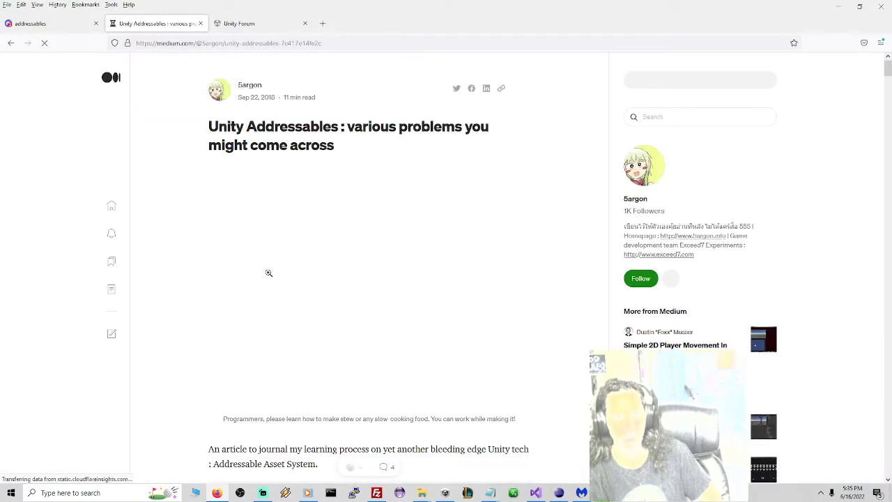
# - Scroll through the Medium article on Unity Addressables problems to read it
pyautogui.scroll(-3, 230, 229)
pyautogui.scroll(-3, 230, 229)
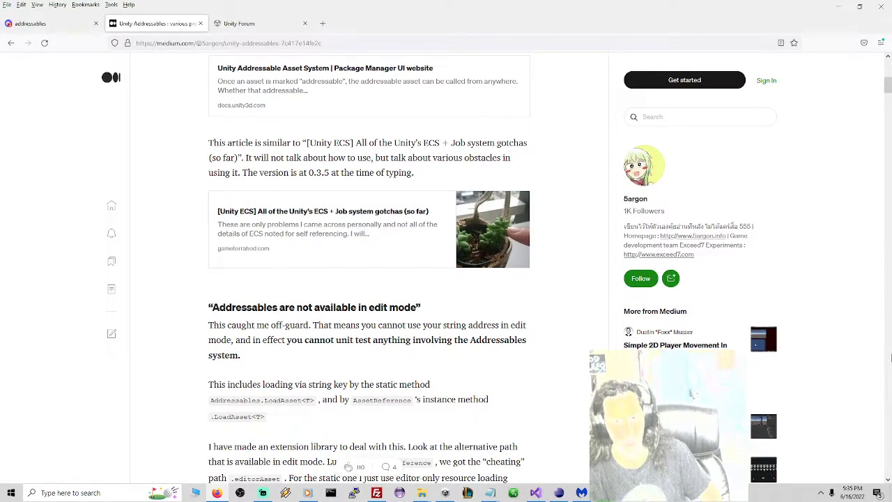
pyautogui.scroll(-6, 891, 357)
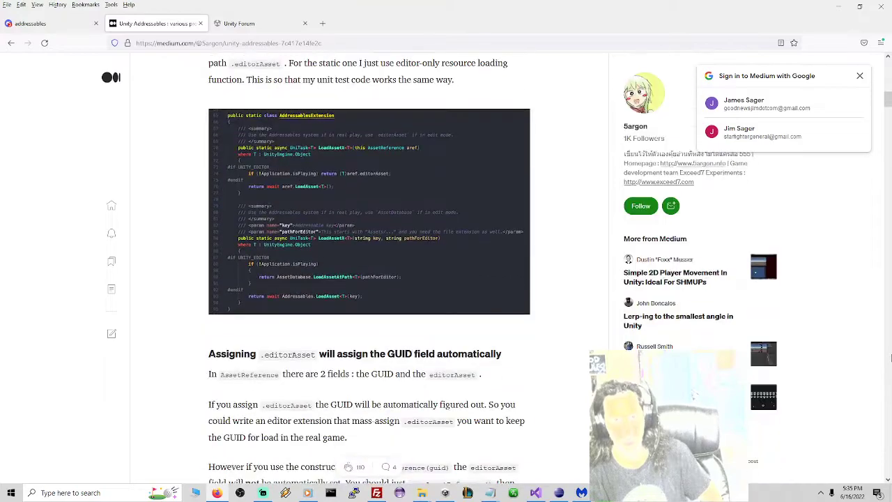
pyautogui.scroll(-6, 891, 358)
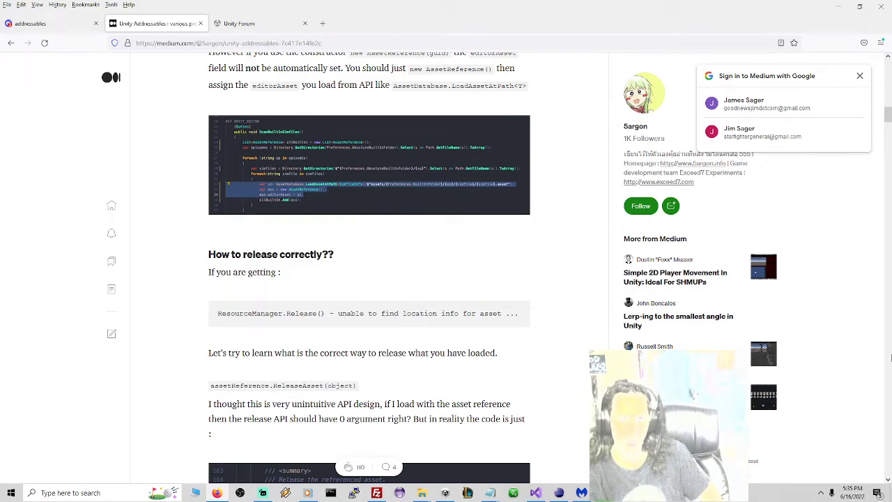
pyautogui.scroll(-6, 891, 357)
pyautogui.scroll(-6, 891, 357)
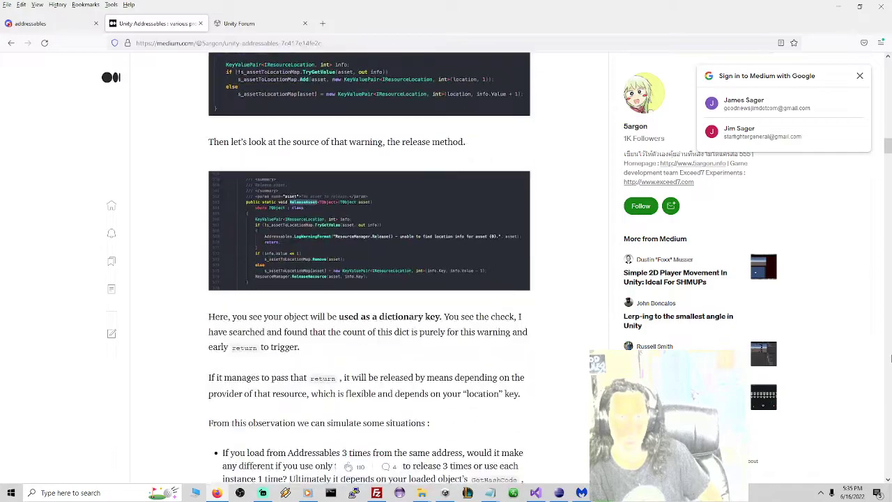
pyautogui.scroll(-6, 891, 358)
pyautogui.scroll(-6, 891, 357)
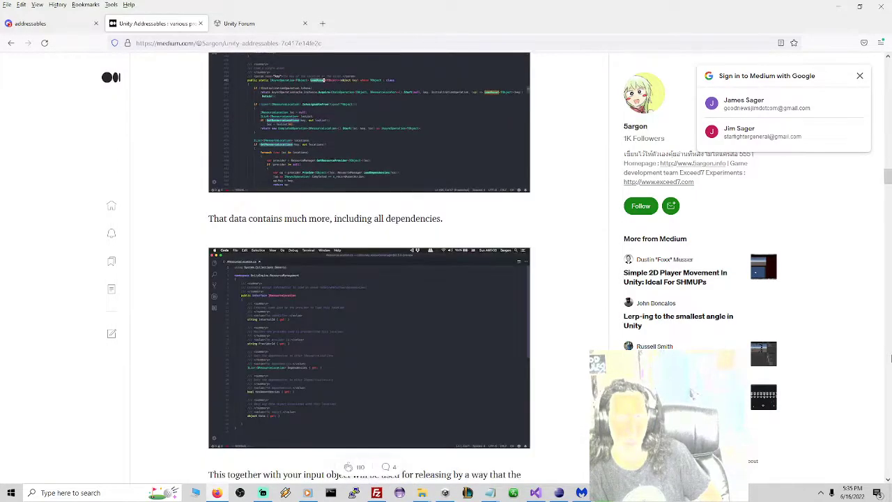
pyautogui.scroll(-6, 891, 357)
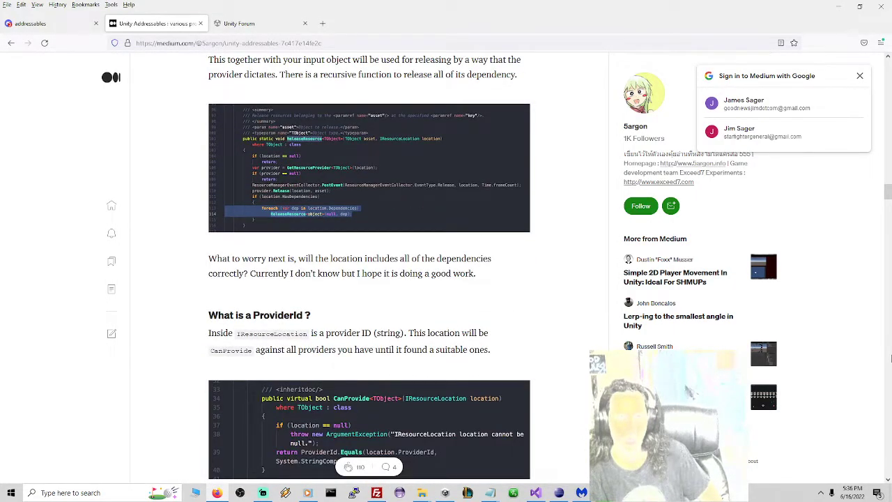
pyautogui.scroll(-6, 891, 358)
pyautogui.scroll(-6, 891, 357)
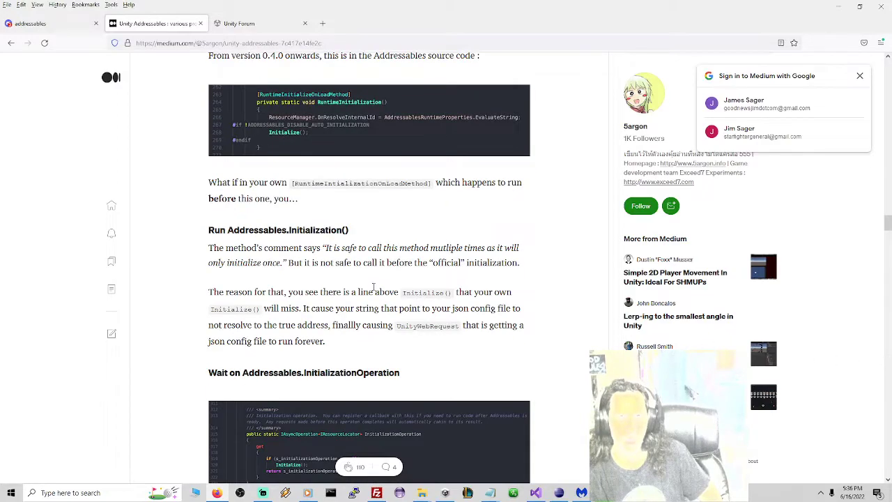
pyautogui.scroll(2, 519, 217)
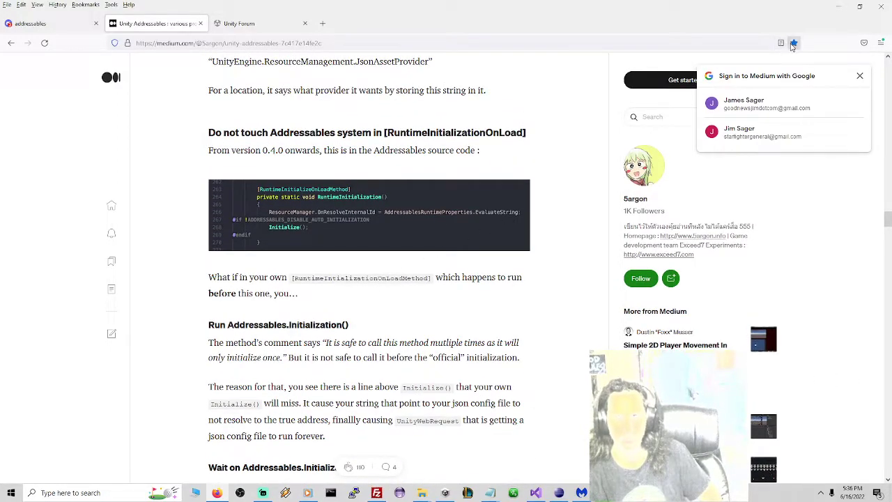
pyautogui.moveTo(888, 222); pyautogui.dragTo(889, 432)
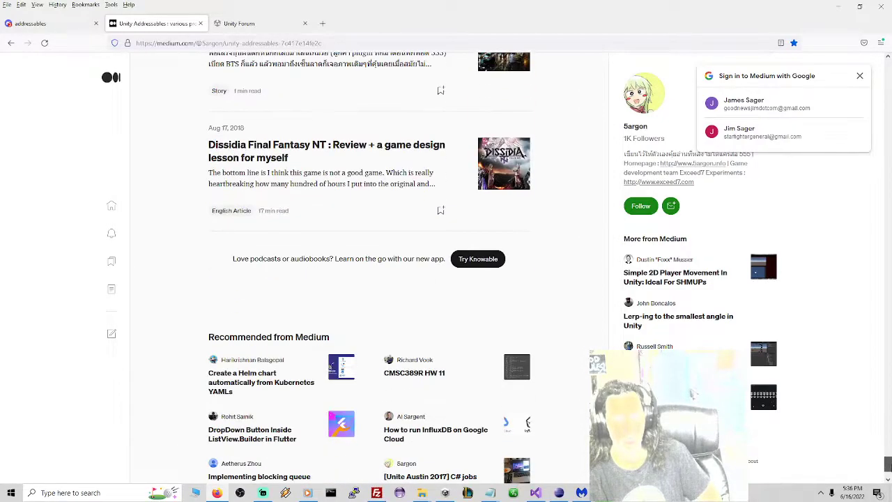
pyautogui.moveTo(887, 432); pyautogui.dragTo(888, 377)
# - Go back to the Google results, then bring Streamlabs Desktop to the front
pyautogui.click(11, 43)
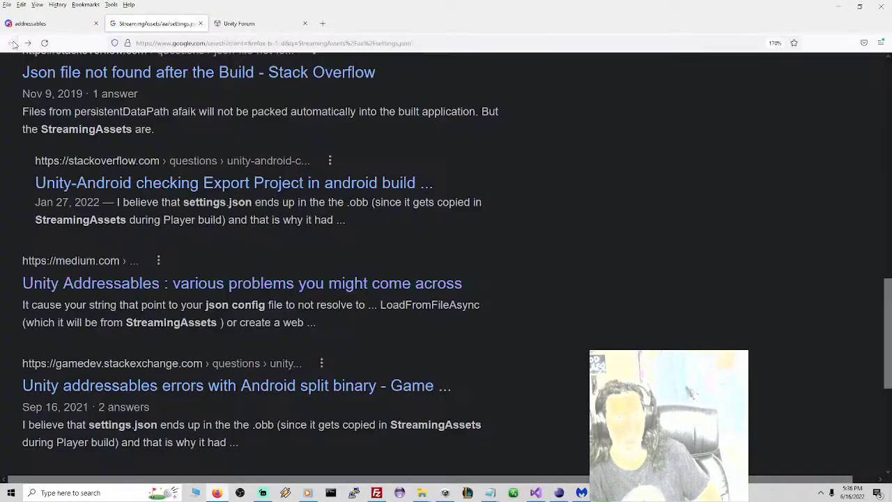
pyautogui.scroll(-3, 183, 69)
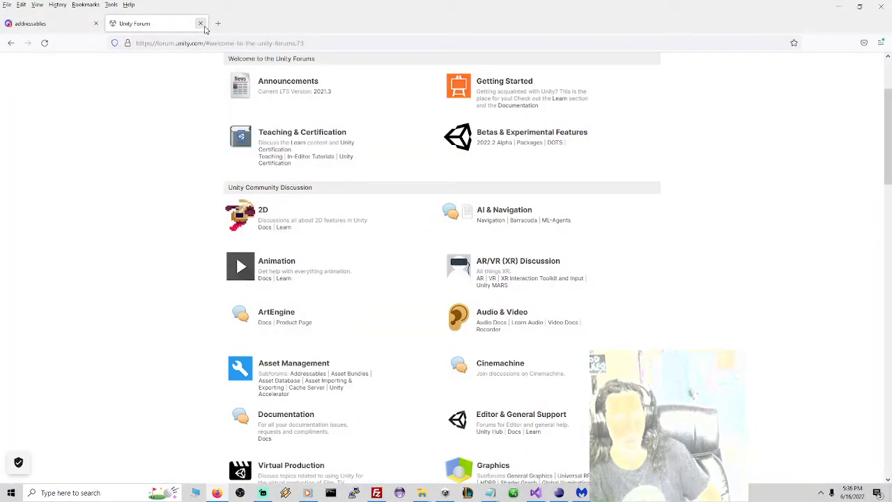
pyautogui.click(265, 492)
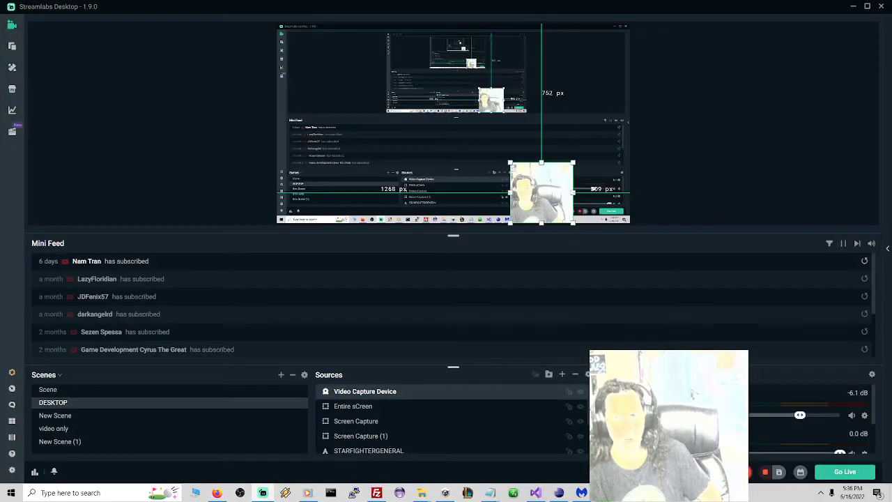